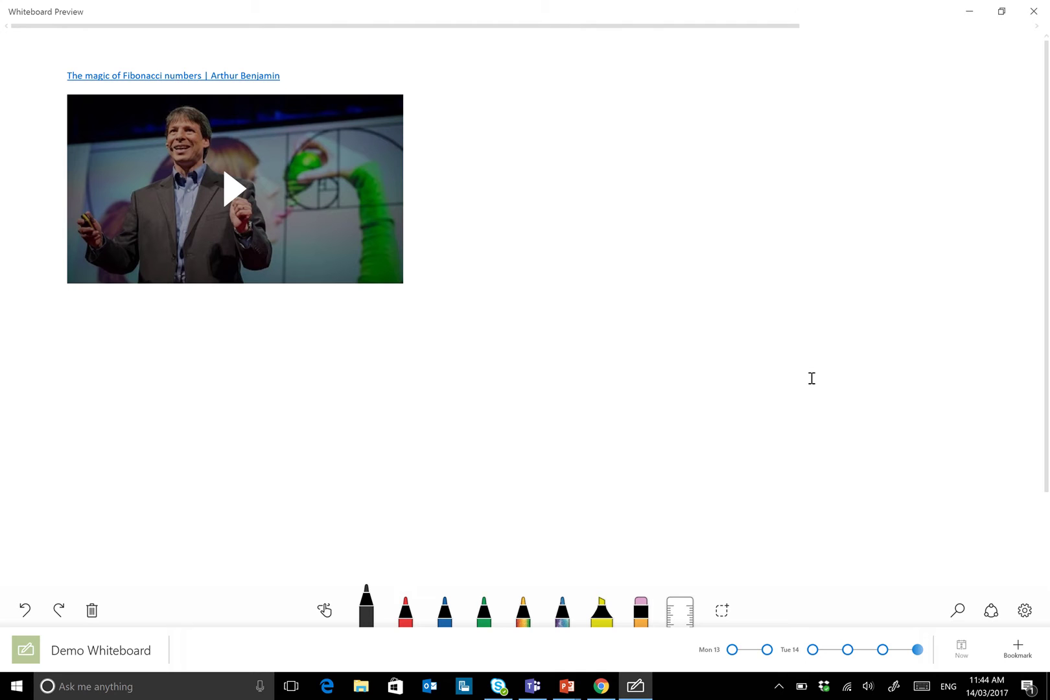
Search the web for a handwritten "apple" and place the 3D apple model on the whiteboard.
{"action": "left_click", "coordinate": [957, 611]}
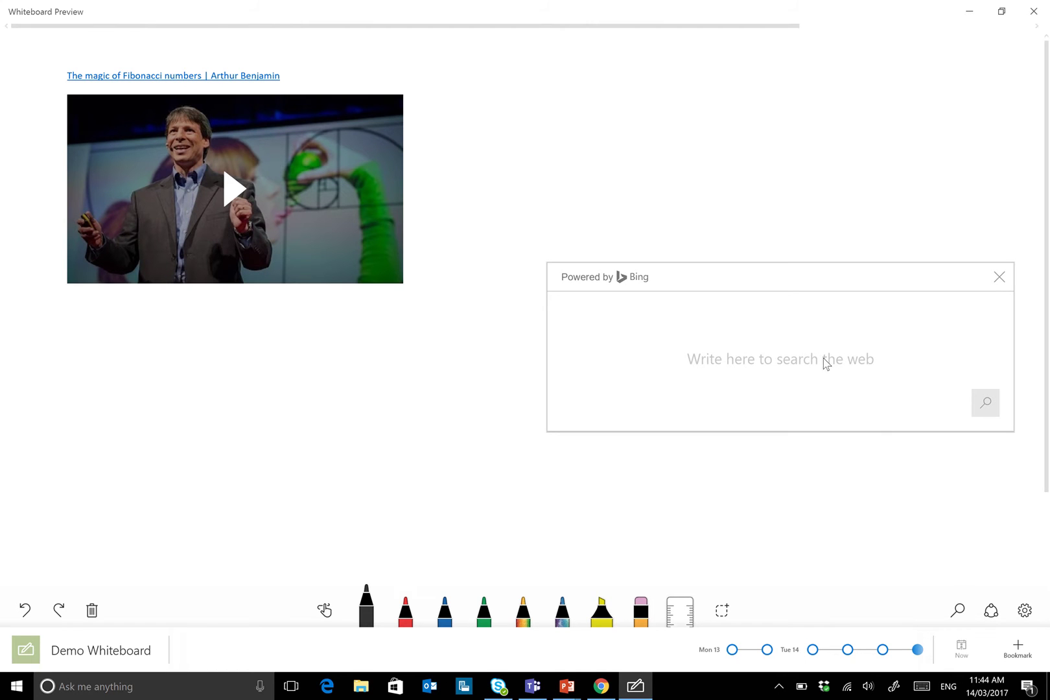
{"action": "left_click", "coordinate": [921, 387]}
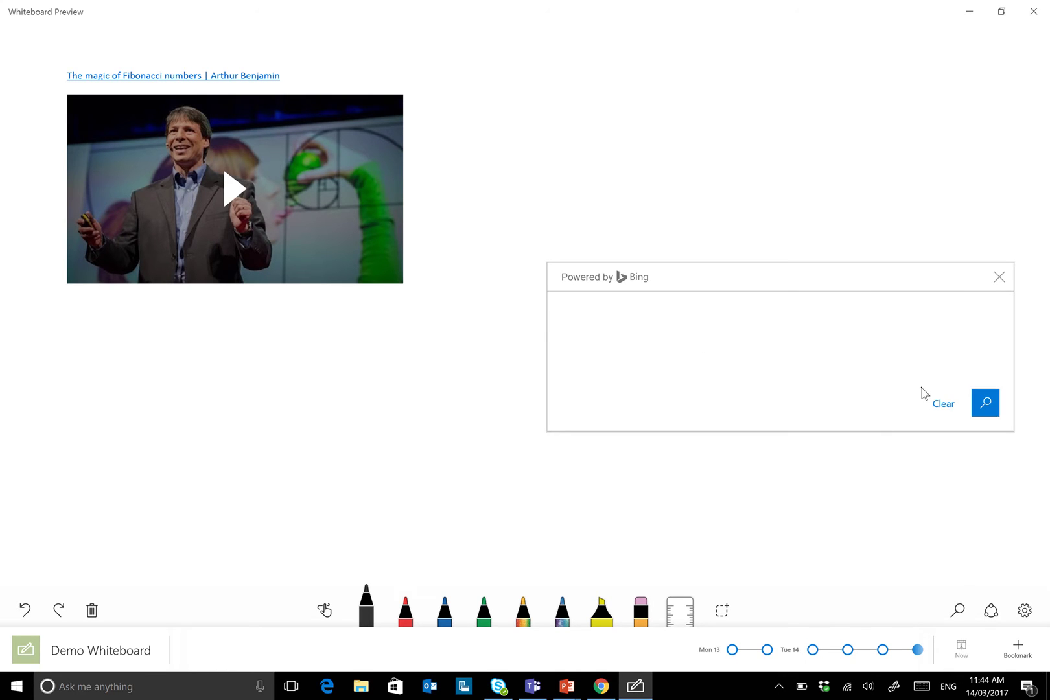
{"action": "mouse_move", "coordinate": [651, 331]}
{"action": "left_mouse_down"}
{"action": "mouse_move", "coordinate": [654, 372]}
{"action": "mouse_move", "coordinate": [674, 399]}
{"action": "mouse_move", "coordinate": [674, 363]}
{"action": "left_mouse_up"}
{"action": "mouse_move", "coordinate": [700, 328]}
{"action": "left_mouse_down"}
{"action": "mouse_move", "coordinate": [699, 388]}
{"action": "mouse_move", "coordinate": [703, 356]}
{"action": "left_mouse_up"}
{"action": "left_click_drag", "start_coordinate": [743, 303], "coordinate": [739, 377]}
{"action": "mouse_move", "coordinate": [753, 353]}
{"action": "left_mouse_down"}
{"action": "mouse_move", "coordinate": [772, 366]}
{"action": "mouse_move", "coordinate": [787, 355]}
{"action": "left_mouse_up"}
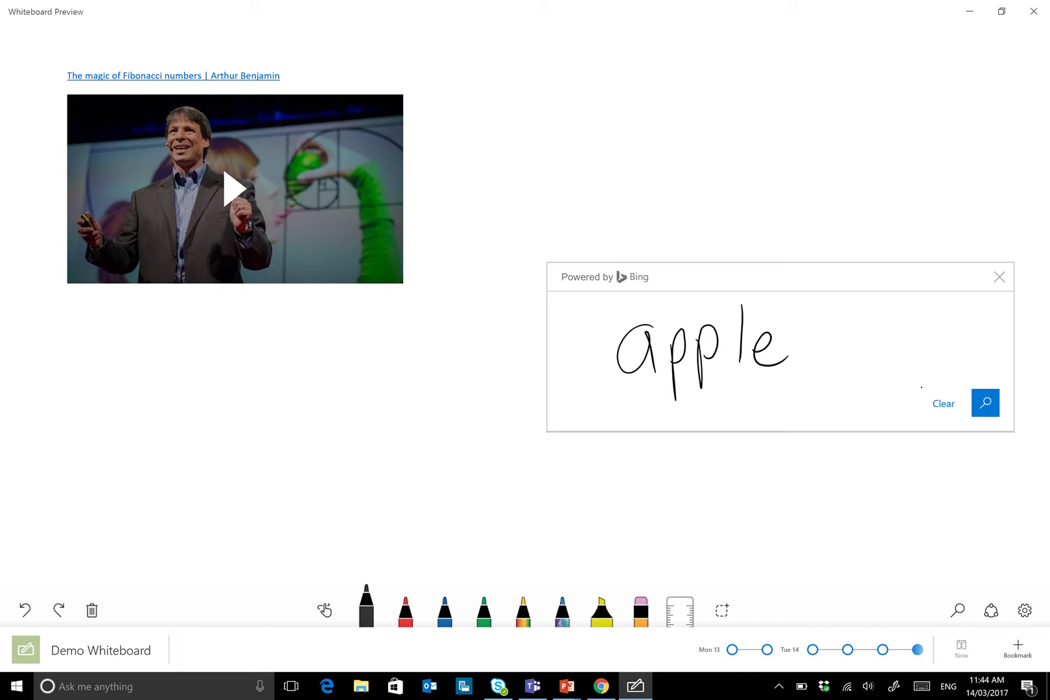
{"action": "left_click", "coordinate": [985, 402]}
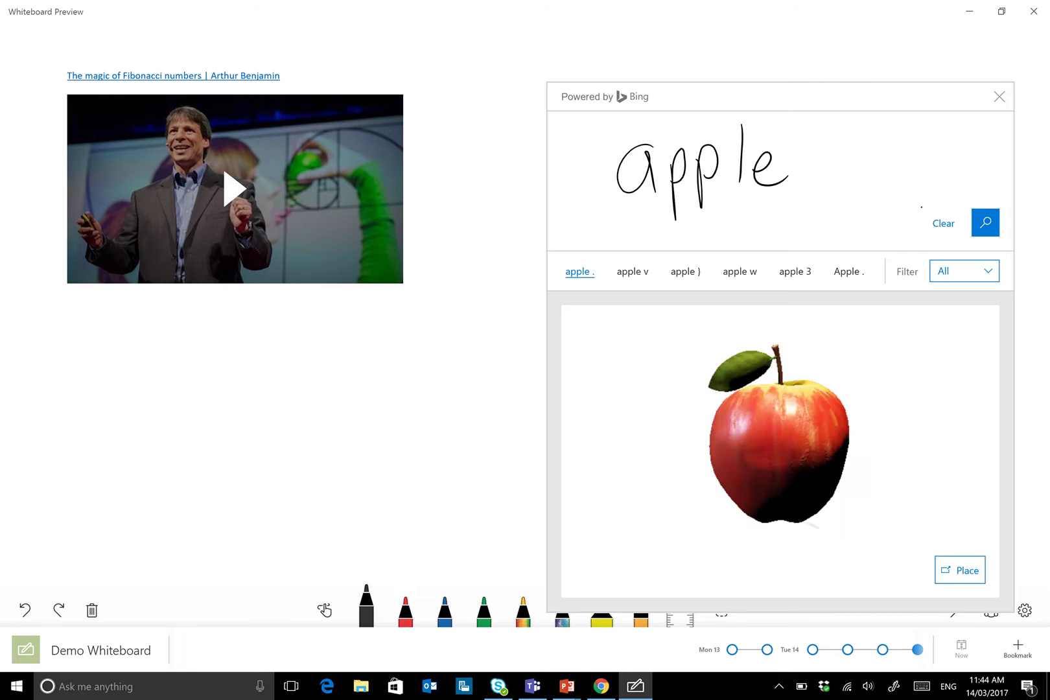
{"action": "left_click", "coordinate": [959, 571]}
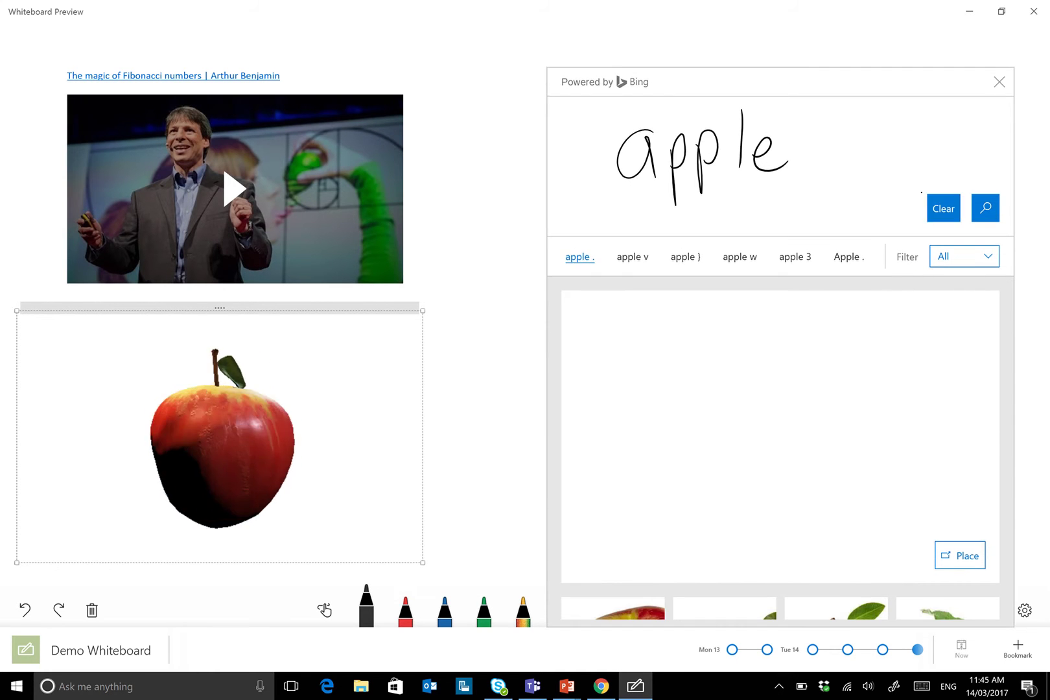
Replace the web search with a handwritten "ethanol" and place the interactive ethanol molecule on the whiteboard.
{"action": "left_click", "coordinate": [943, 208]}
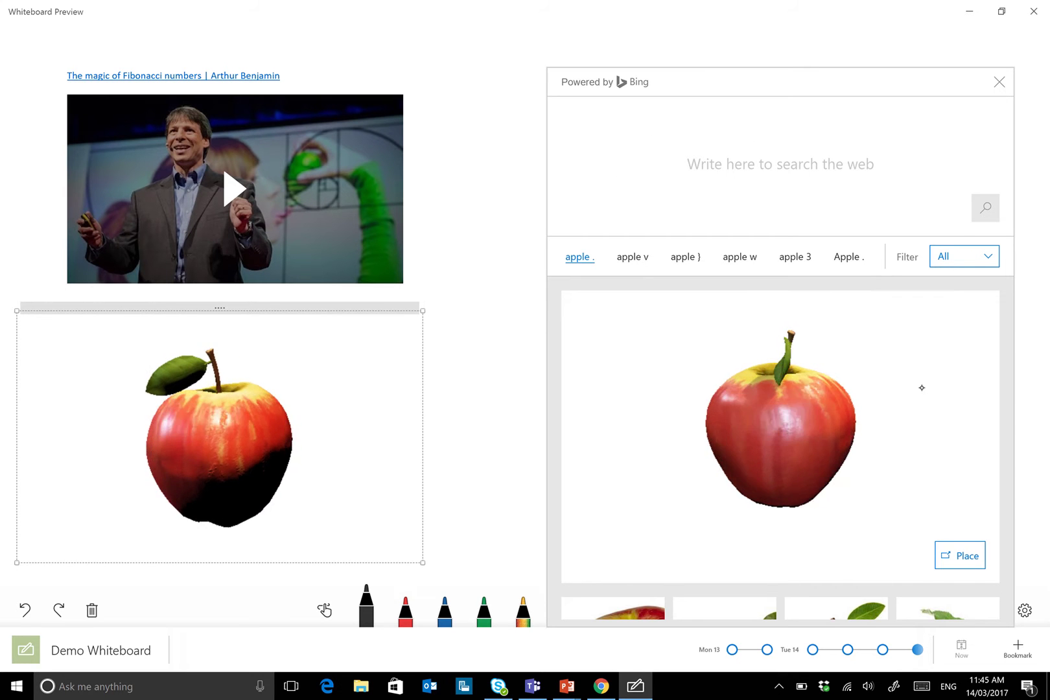
{"action": "mouse_move", "coordinate": [594, 165]}
{"action": "left_mouse_down"}
{"action": "mouse_move", "coordinate": [600, 178]}
{"action": "mouse_move", "coordinate": [641, 174]}
{"action": "left_mouse_up"}
{"action": "left_click_drag", "start_coordinate": [650, 113], "coordinate": [651, 185]}
{"action": "mouse_move", "coordinate": [638, 143]}
{"action": "left_mouse_down"}
{"action": "mouse_move", "coordinate": [682, 160]}
{"action": "mouse_move", "coordinate": [692, 177]}
{"action": "left_mouse_up"}
{"action": "mouse_move", "coordinate": [717, 156]}
{"action": "left_mouse_down"}
{"action": "mouse_move", "coordinate": [708, 176]}
{"action": "mouse_move", "coordinate": [722, 177]}
{"action": "left_mouse_up"}
{"action": "mouse_move", "coordinate": [727, 155]}
{"action": "left_mouse_down"}
{"action": "mouse_move", "coordinate": [745, 160]}
{"action": "mouse_move", "coordinate": [747, 177]}
{"action": "left_mouse_up"}
{"action": "left_click_drag", "start_coordinate": [764, 158], "coordinate": [788, 181]}
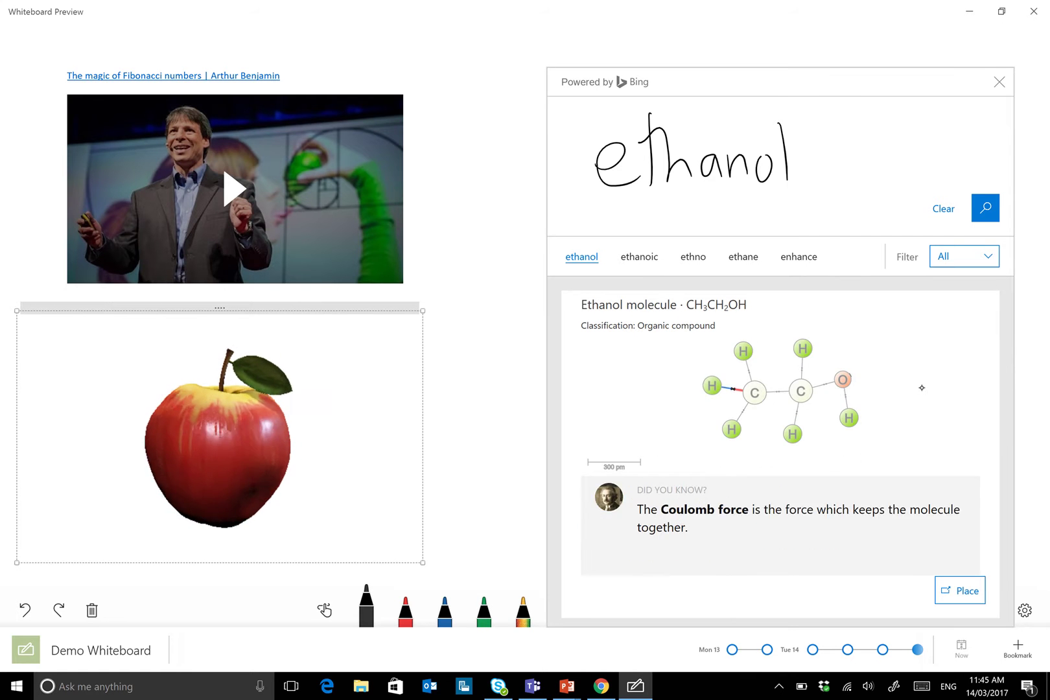
{"action": "left_click", "coordinate": [960, 590]}
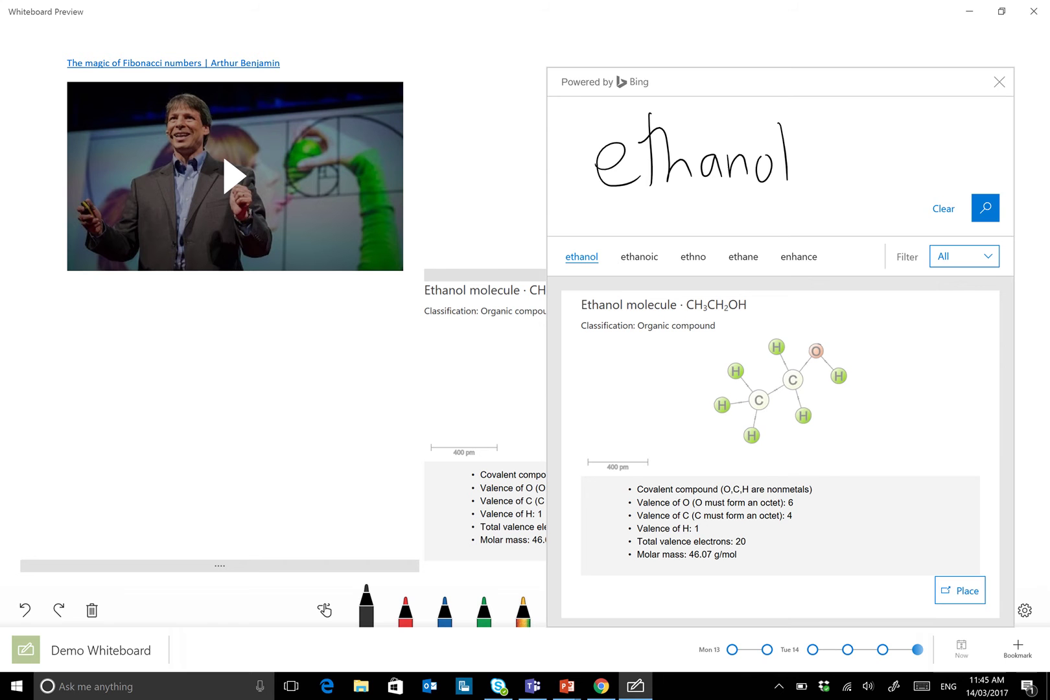
Try a handwritten web search for "titanium", then clear it and close the search.
{"action": "left_click", "coordinate": [943, 209]}
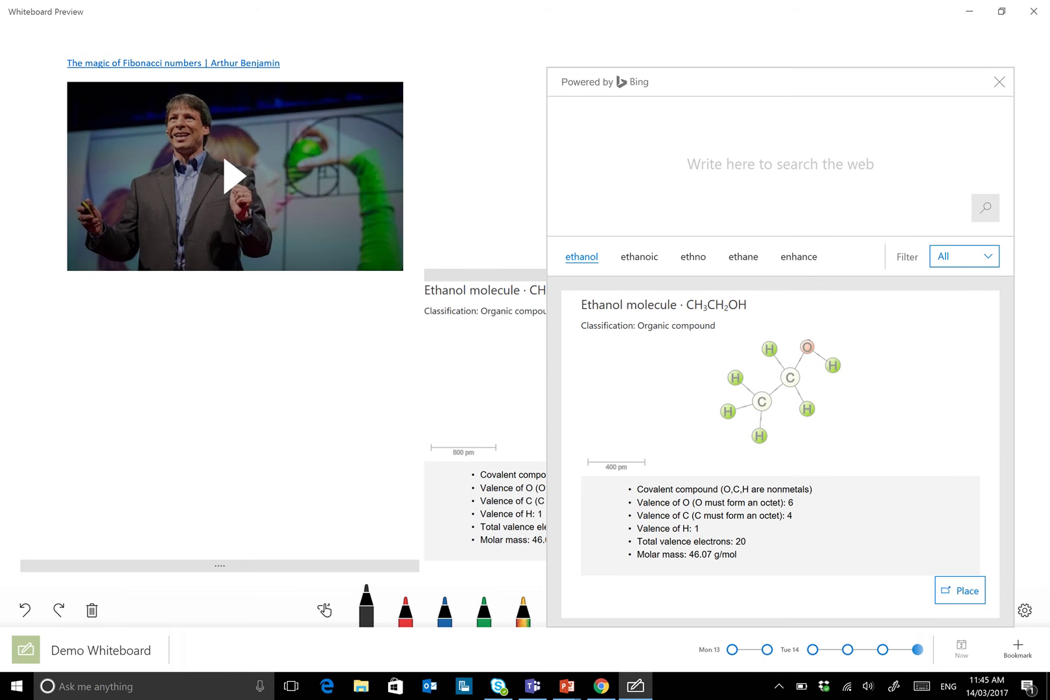
{"action": "mouse_move", "coordinate": [614, 121]}
{"action": "left_mouse_down"}
{"action": "mouse_move", "coordinate": [613, 204]}
{"action": "mouse_move", "coordinate": [629, 167]}
{"action": "left_mouse_up"}
{"action": "left_click_drag", "start_coordinate": [641, 177], "coordinate": [641, 195]}
{"action": "mouse_move", "coordinate": [637, 155]}
{"action": "left_mouse_down"}
{"action": "mouse_move", "coordinate": [659, 196]}
{"action": "mouse_move", "coordinate": [677, 172]}
{"action": "mouse_move", "coordinate": [698, 199]}
{"action": "mouse_move", "coordinate": [734, 199]}
{"action": "left_mouse_up"}
{"action": "mouse_move", "coordinate": [743, 161]}
{"action": "left_mouse_down"}
{"action": "mouse_move", "coordinate": [745, 196]}
{"action": "mouse_move", "coordinate": [759, 195]}
{"action": "left_mouse_up"}
{"action": "left_click_drag", "start_coordinate": [756, 170], "coordinate": [762, 194]}
{"action": "mouse_move", "coordinate": [773, 162]}
{"action": "left_mouse_down"}
{"action": "mouse_move", "coordinate": [775, 194]}
{"action": "mouse_move", "coordinate": [808, 195]}
{"action": "left_mouse_up"}
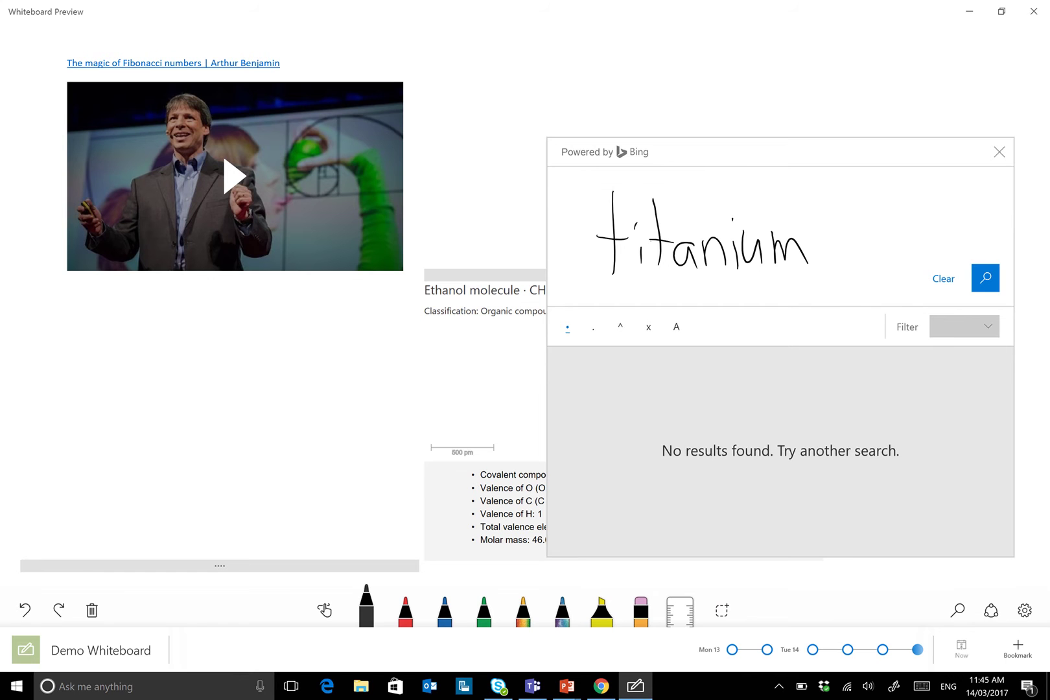
{"action": "left_click", "coordinate": [942, 279]}
{"action": "left_click", "coordinate": [998, 151]}
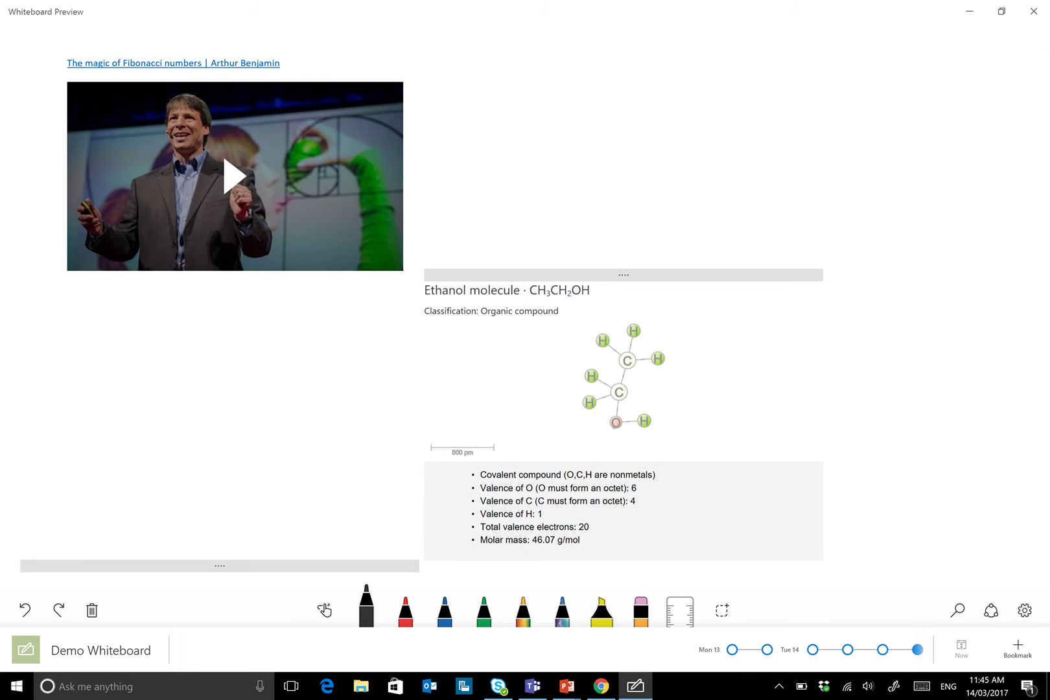
Draw a square, a triangle and a circle in black ink on the empty area beside the placed content.
{"action": "scroll", "coordinate": [501, 259], "scroll_direction": "down", "scroll_amount": 5}
{"action": "left_click_drag", "start_coordinate": [501, 260], "coordinate": [289, 166]}
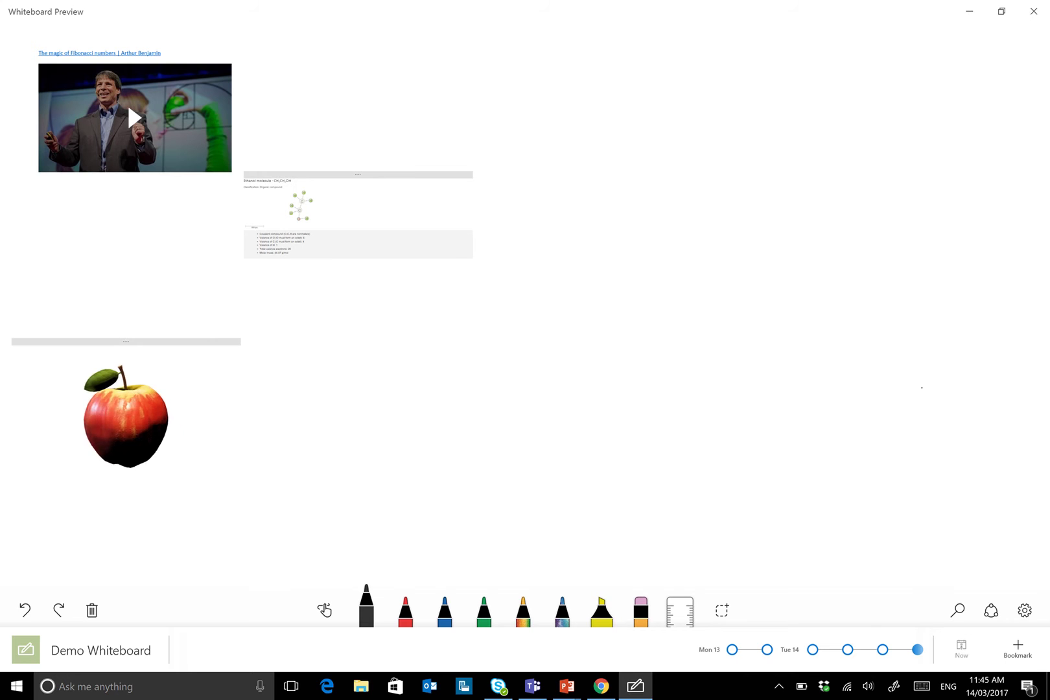
{"action": "mouse_move", "coordinate": [639, 118]}
{"action": "left_mouse_down"}
{"action": "mouse_move", "coordinate": [639, 186]}
{"action": "mouse_move", "coordinate": [711, 189]}
{"action": "mouse_move", "coordinate": [665, 119]}
{"action": "mouse_move", "coordinate": [640, 119]}
{"action": "left_mouse_up"}
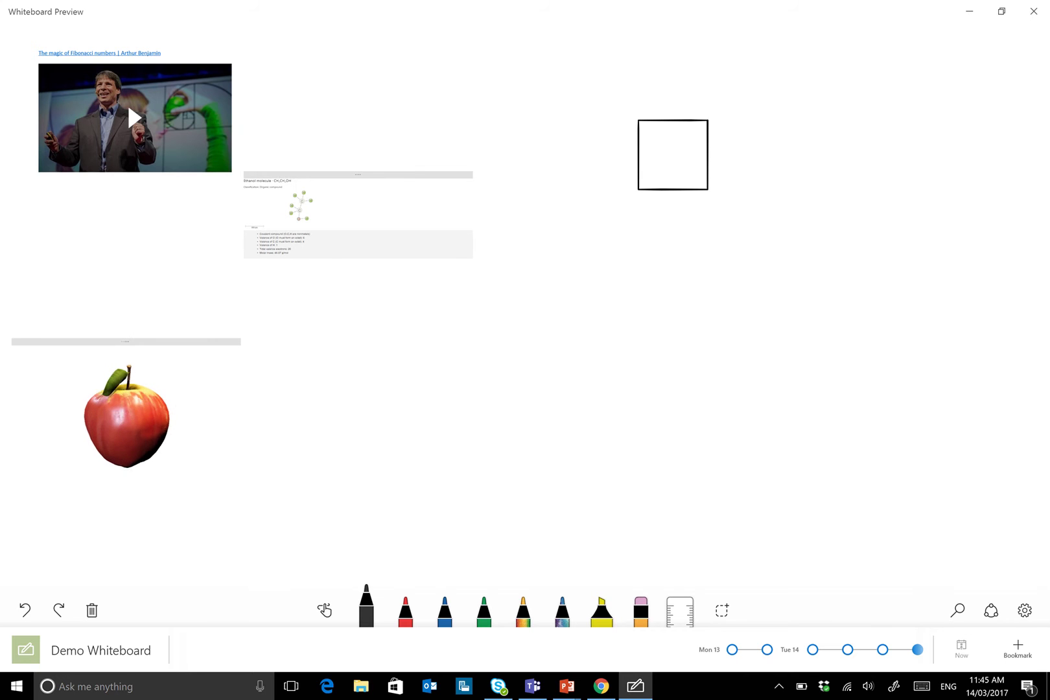
{"action": "mouse_move", "coordinate": [788, 99]}
{"action": "left_mouse_down"}
{"action": "mouse_move", "coordinate": [772, 143]}
{"action": "mouse_move", "coordinate": [834, 205]}
{"action": "mouse_move", "coordinate": [788, 102]}
{"action": "left_mouse_up"}
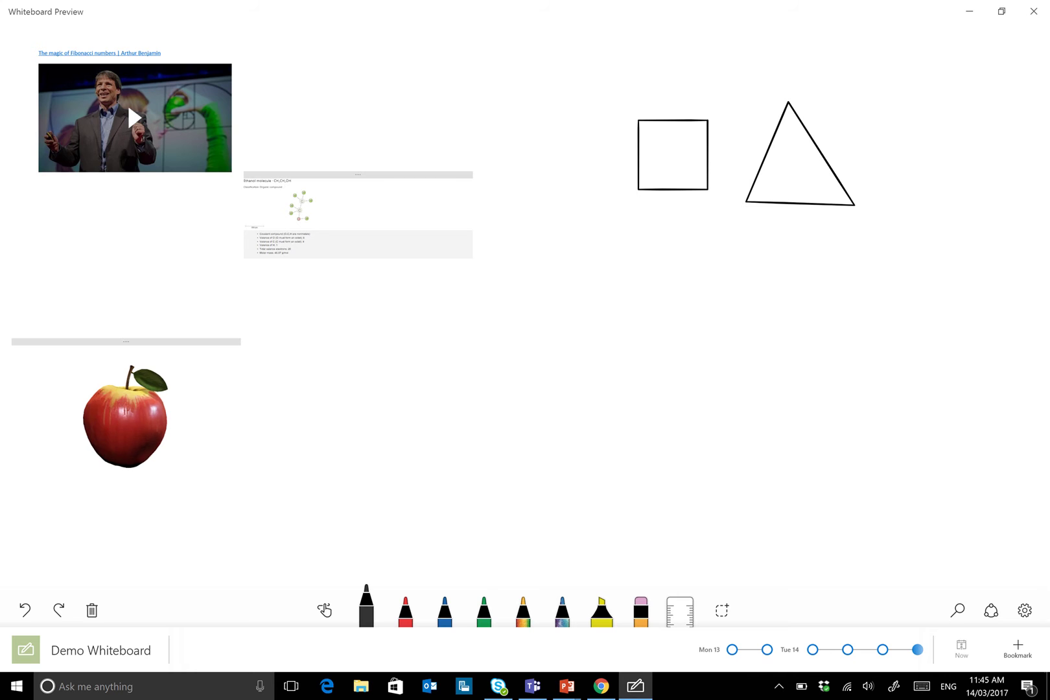
{"action": "mouse_move", "coordinate": [818, 230]}
{"action": "left_mouse_down"}
{"action": "mouse_move", "coordinate": [824, 324]}
{"action": "mouse_move", "coordinate": [807, 233]}
{"action": "left_mouse_up"}
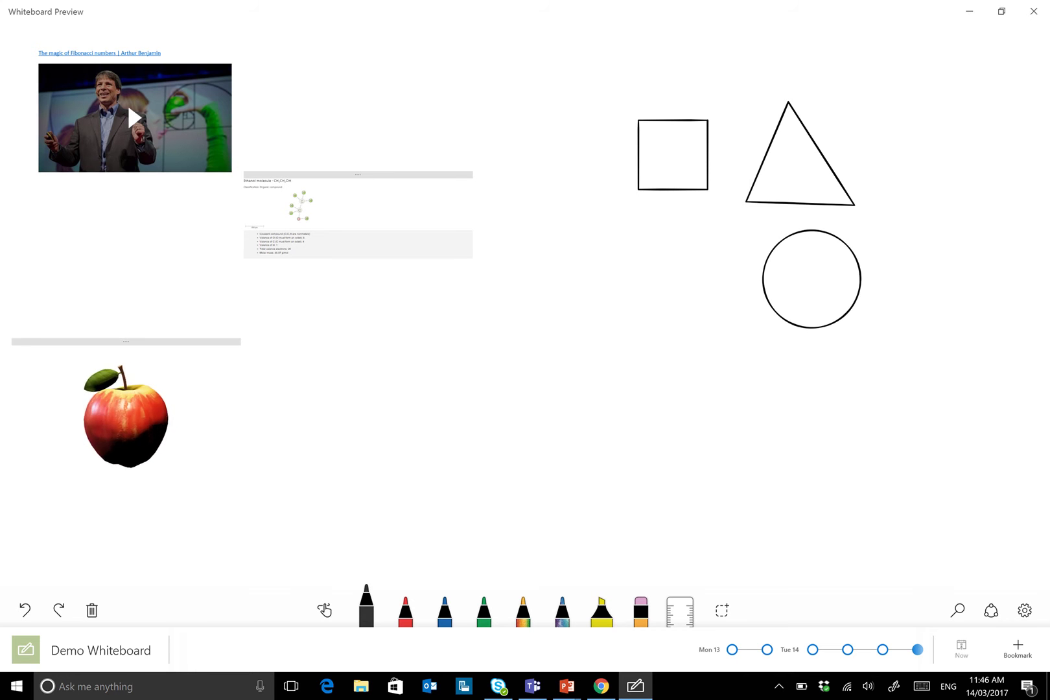
Stretch the triangle's lower-right corner outward to about 35° and the square's upper-right corner up and outward to about 48°.
{"action": "left_click", "coordinate": [854, 204]}
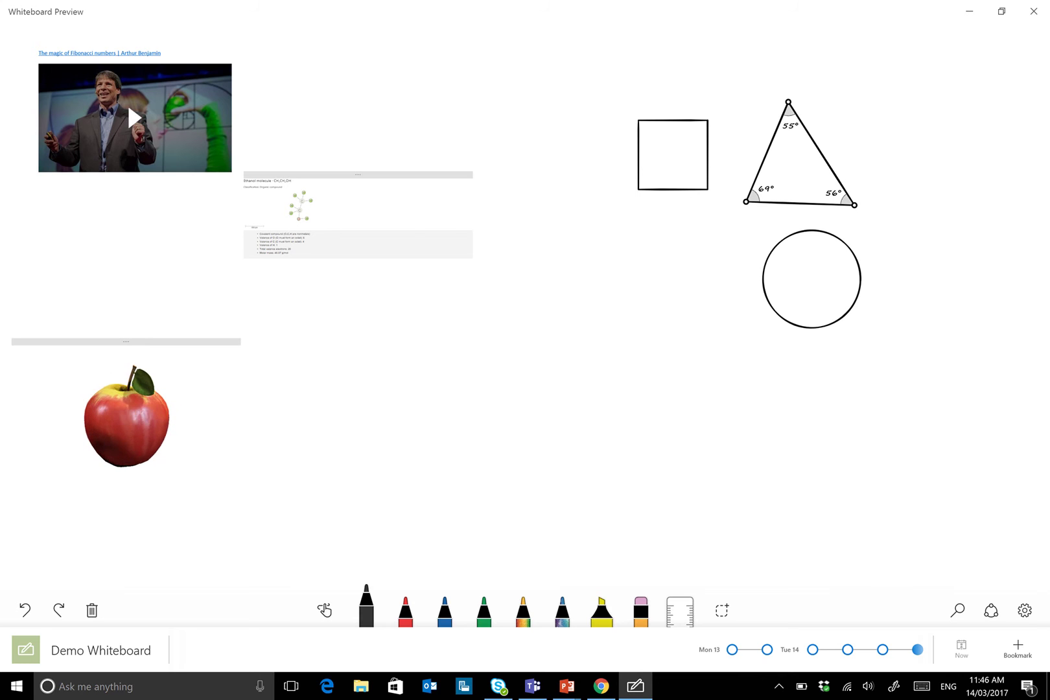
{"action": "left_click_drag", "start_coordinate": [854, 204], "coordinate": [929, 200]}
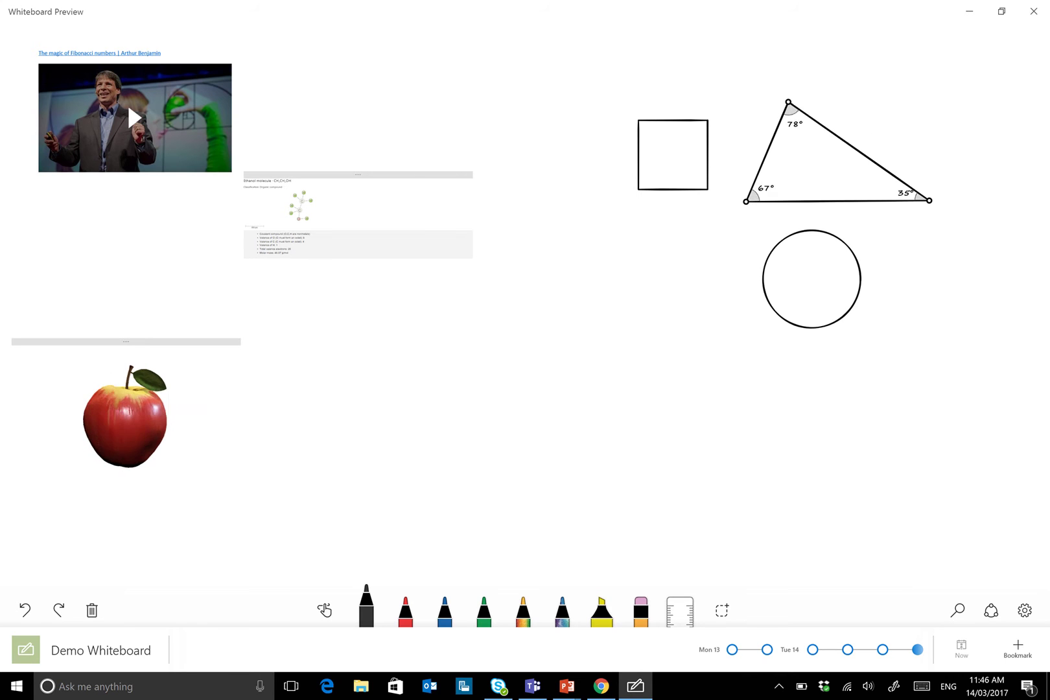
{"action": "left_click", "coordinate": [695, 187]}
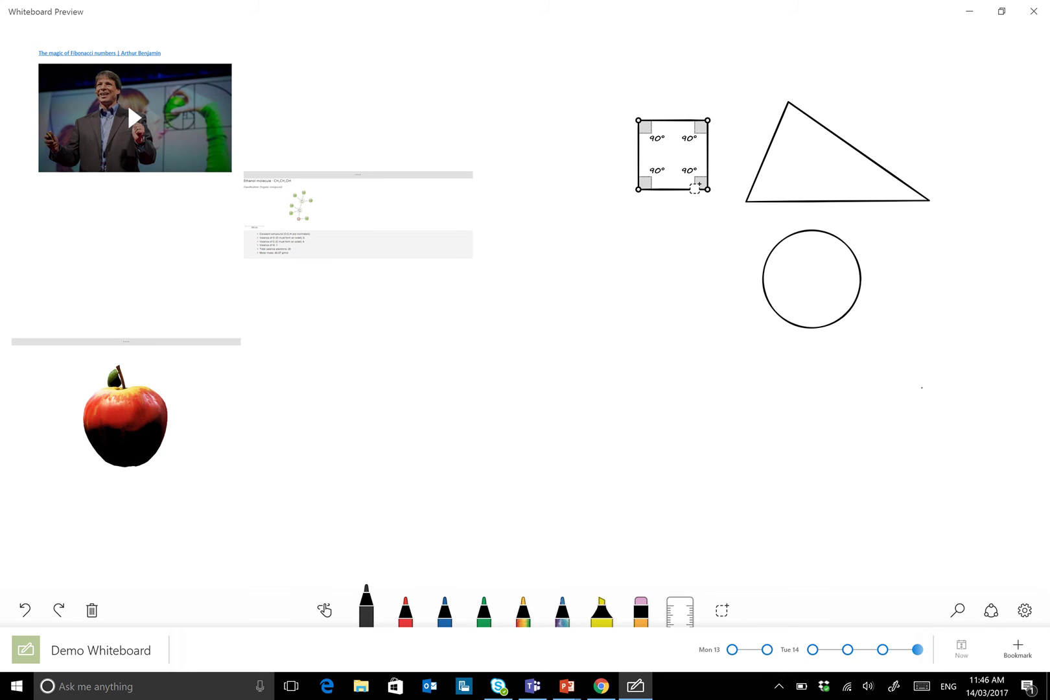
{"action": "left_click_drag", "start_coordinate": [707, 121], "coordinate": [752, 81]}
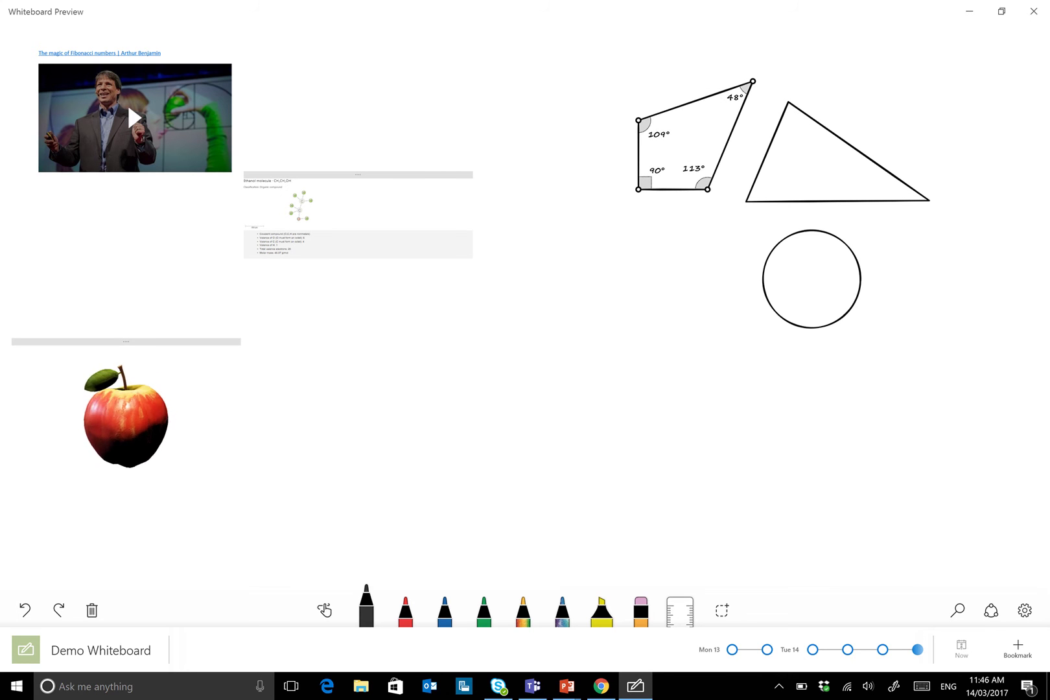
Draw a looping freehand curve with the rainbow pen below the quadrilateral and beside the circle.
{"action": "left_click", "coordinate": [522, 610]}
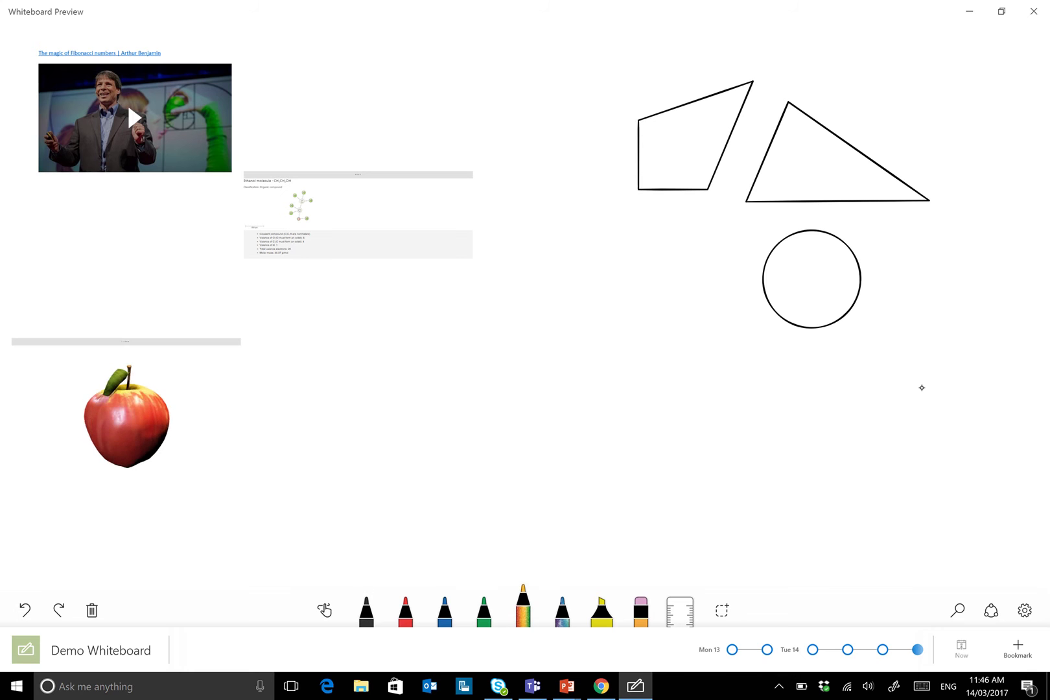
{"action": "mouse_move", "coordinate": [752, 360]}
{"action": "left_mouse_down"}
{"action": "mouse_move", "coordinate": [628, 385]}
{"action": "mouse_move", "coordinate": [746, 428]}
{"action": "mouse_move", "coordinate": [748, 489]}
{"action": "mouse_move", "coordinate": [827, 479]}
{"action": "left_mouse_up"}
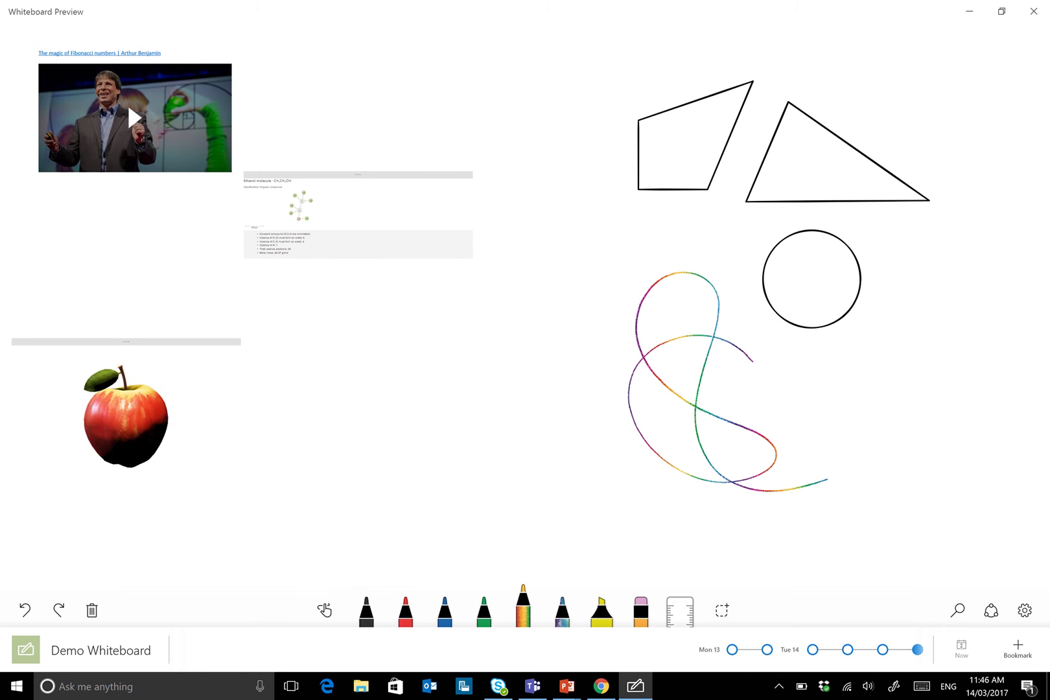
View the list of available whiteboards and the options for copying or distributing the current board.
{"action": "left_click", "coordinate": [90, 650]}
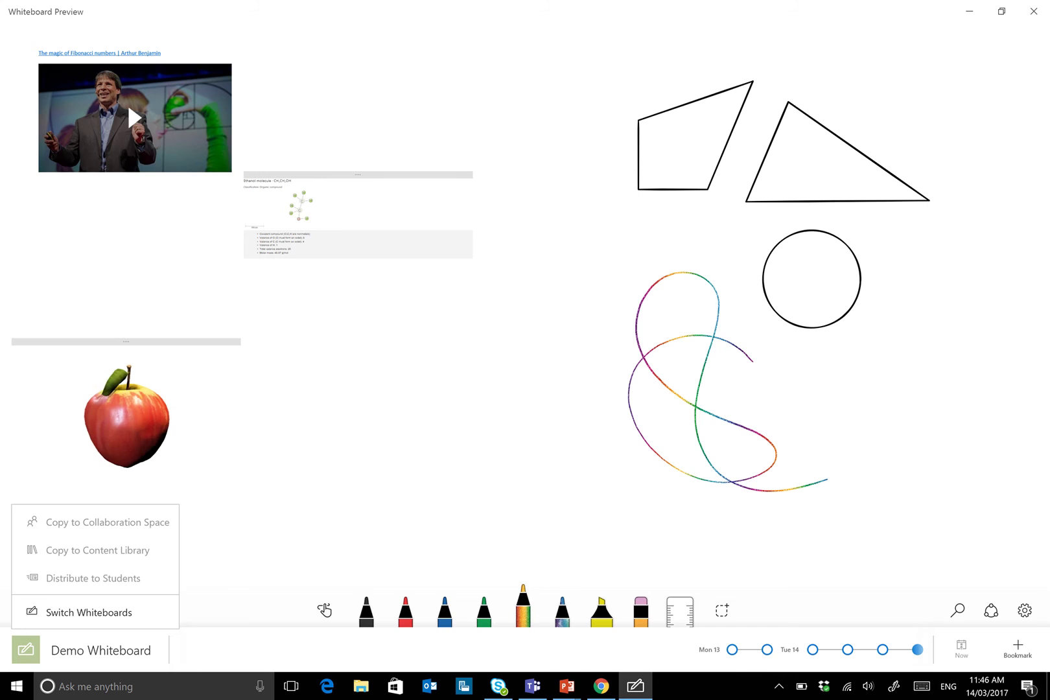
{"action": "left_click", "coordinate": [89, 611]}
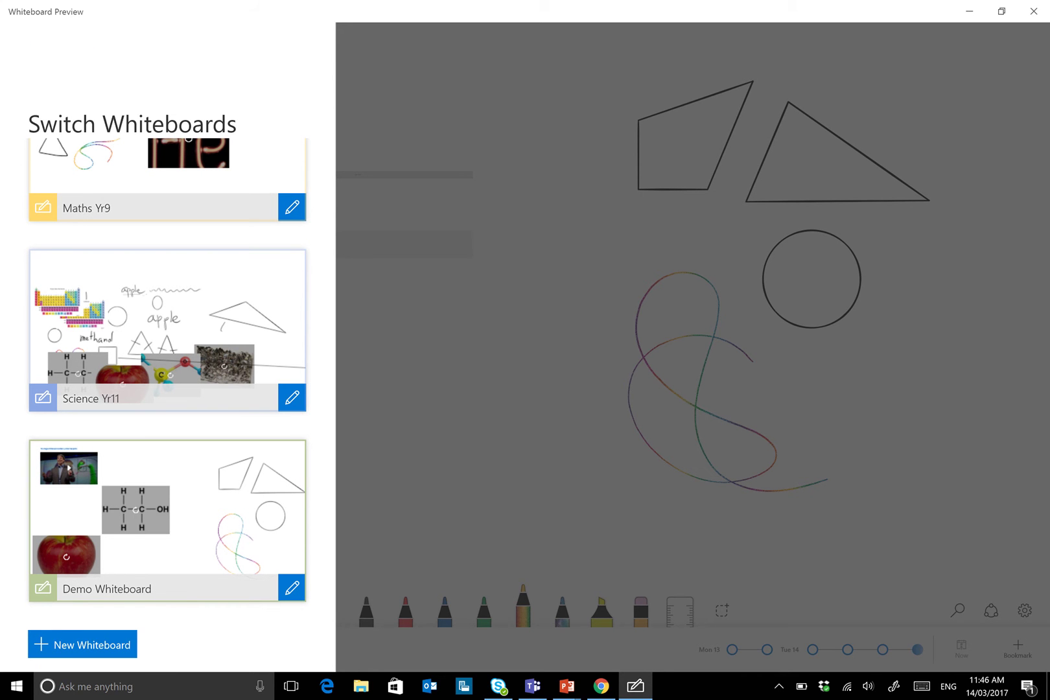
{"action": "left_click", "coordinate": [524, 347]}
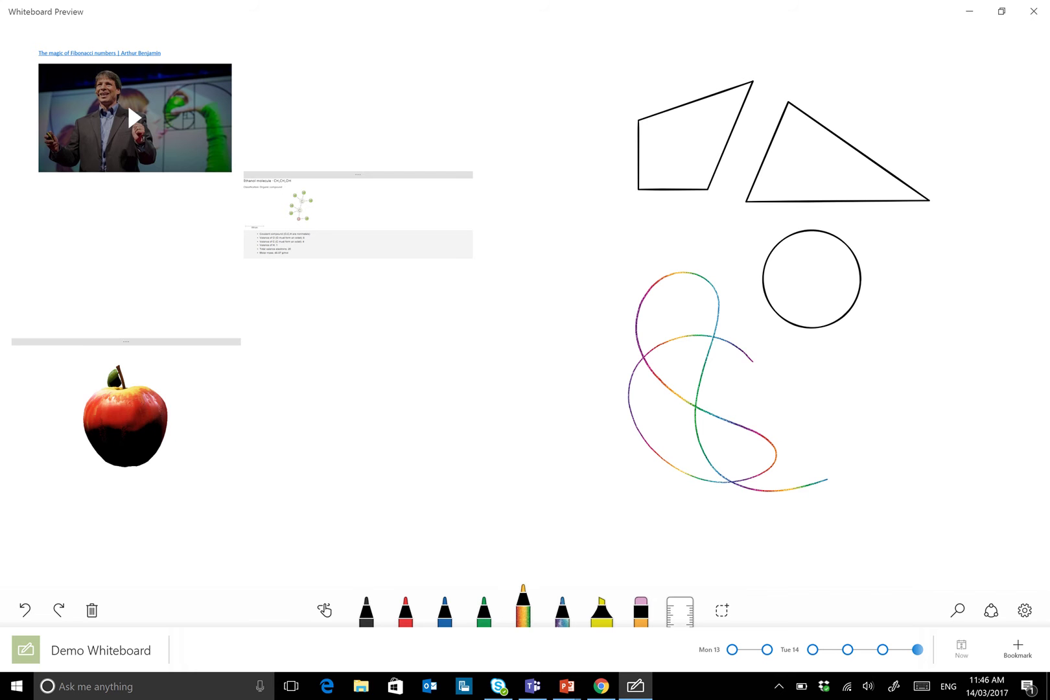
{"action": "left_click", "coordinate": [90, 650]}
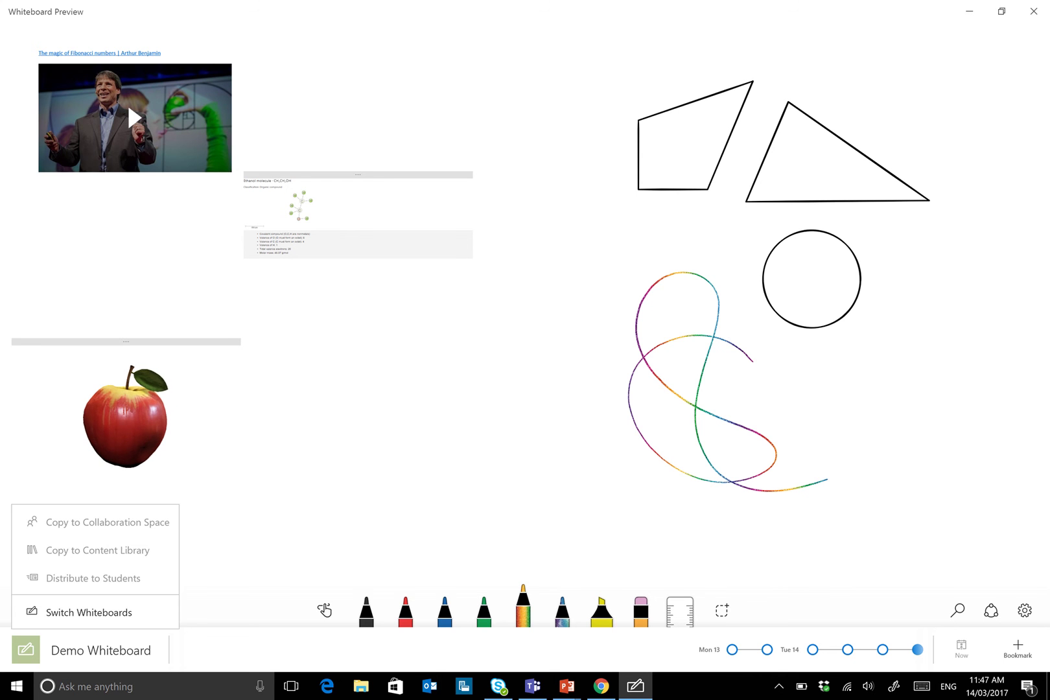
Using the ruler, draw two horizontal rainbow lines at 0° and one slanted rainbow line at 79° crossing them.
{"action": "left_click", "coordinate": [680, 612]}
{"action": "left_click", "coordinate": [680, 612]}
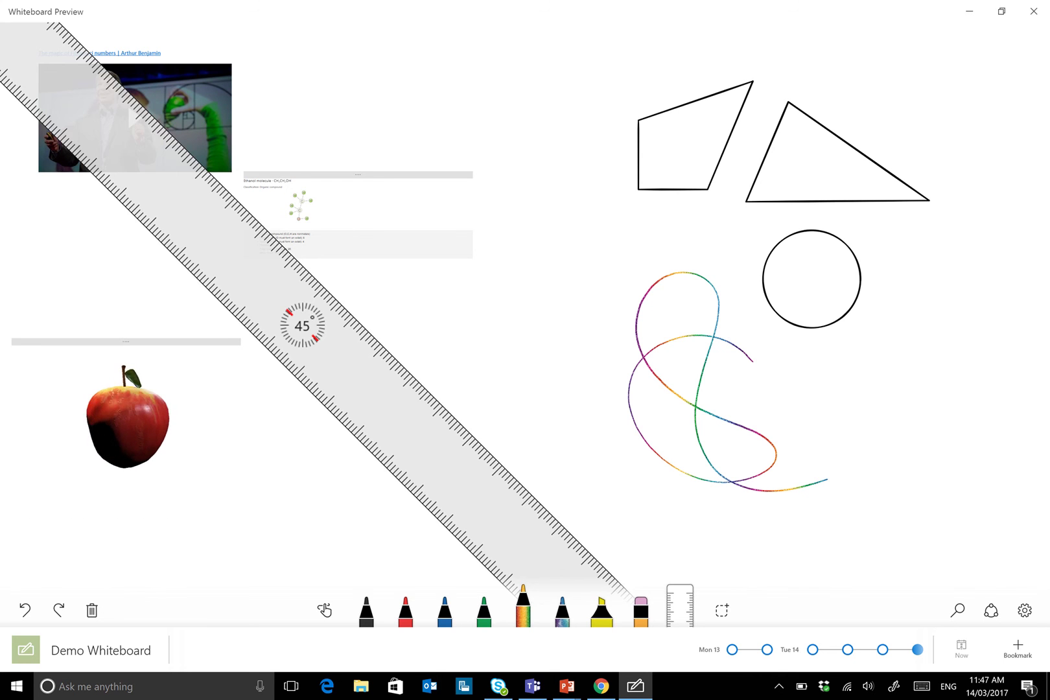
{"action": "left_click_drag", "start_coordinate": [303, 325], "coordinate": [571, 423]}
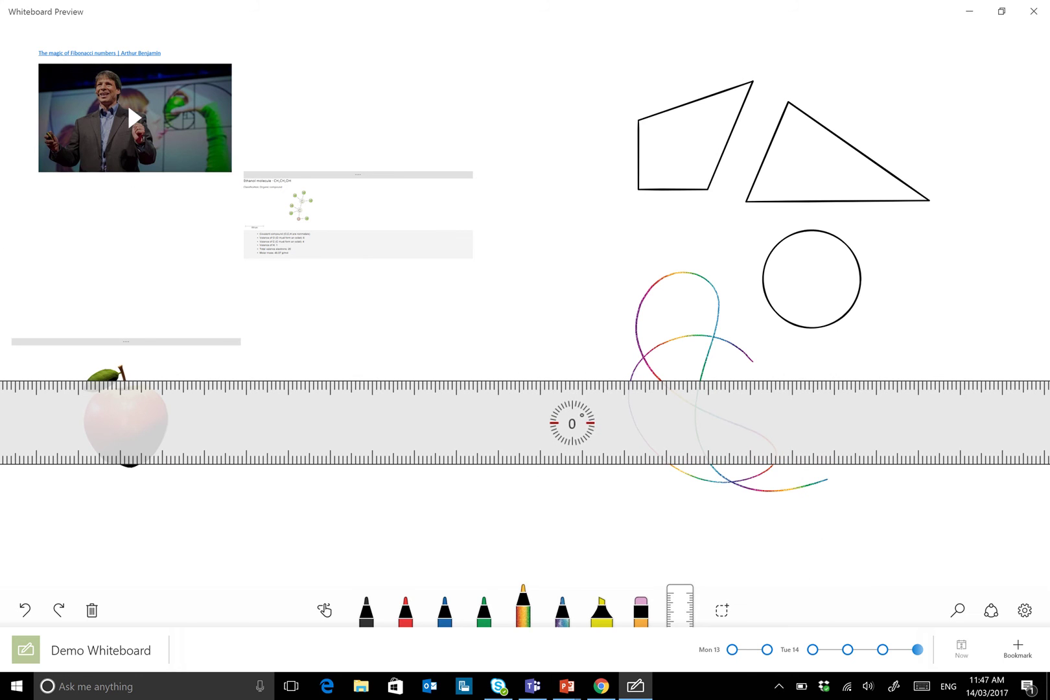
{"action": "left_click_drag", "start_coordinate": [337, 380], "coordinate": [738, 379]}
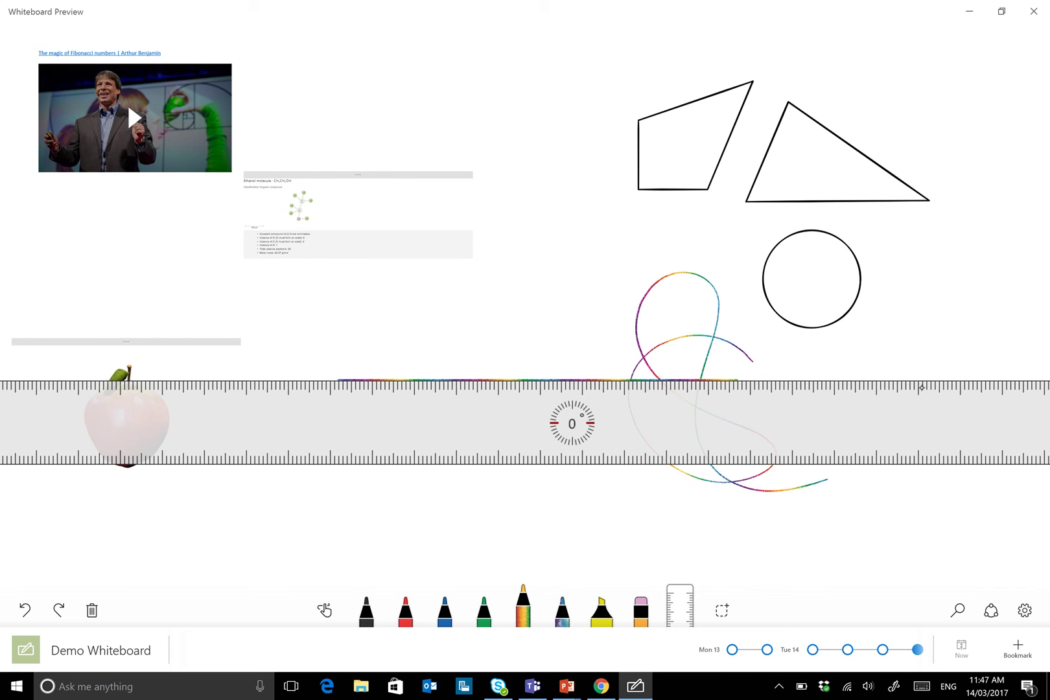
{"action": "left_click_drag", "start_coordinate": [340, 464], "coordinate": [793, 465]}
{"action": "mouse_move", "coordinate": [571, 423]}
{"action": "left_mouse_down"}
{"action": "mouse_move", "coordinate": [429, 400]}
{"action": "mouse_move", "coordinate": [465, 362]}
{"action": "left_mouse_up"}
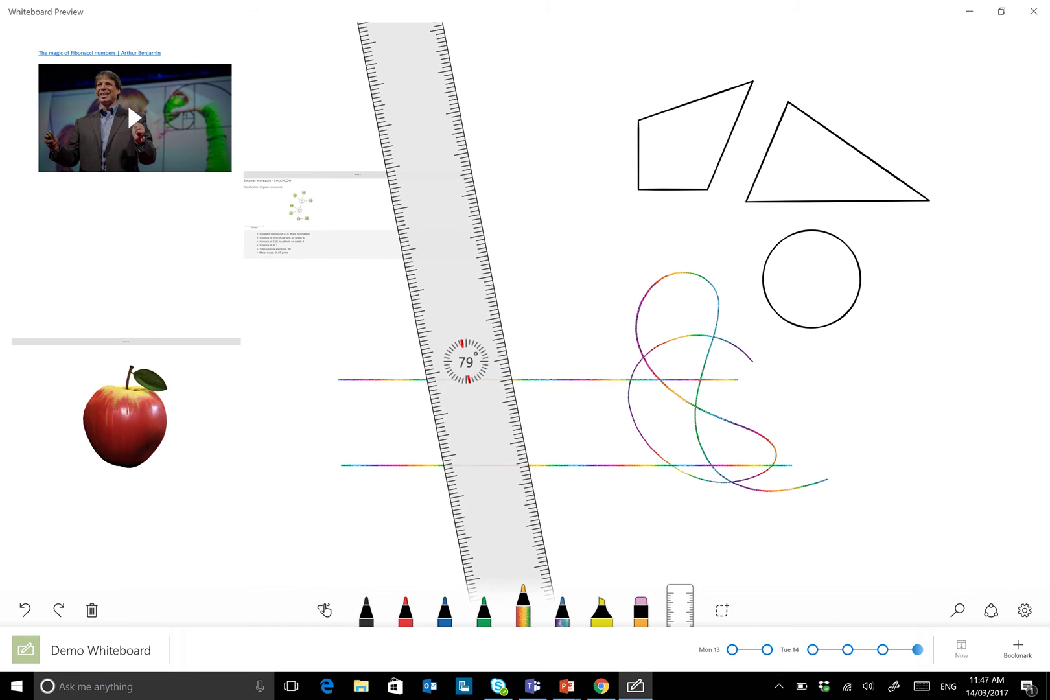
{"action": "left_click_drag", "start_coordinate": [487, 248], "coordinate": [546, 555]}
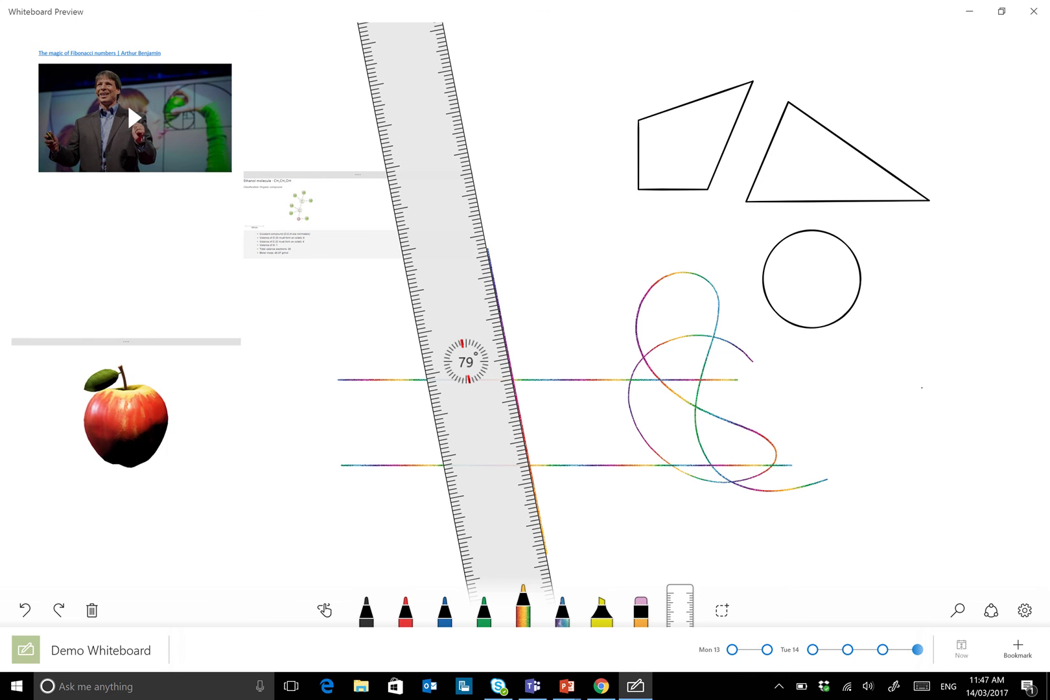
Switch from the Demo Whiteboard to the Science Yr11 whiteboard.
{"action": "left_click", "coordinate": [91, 650]}
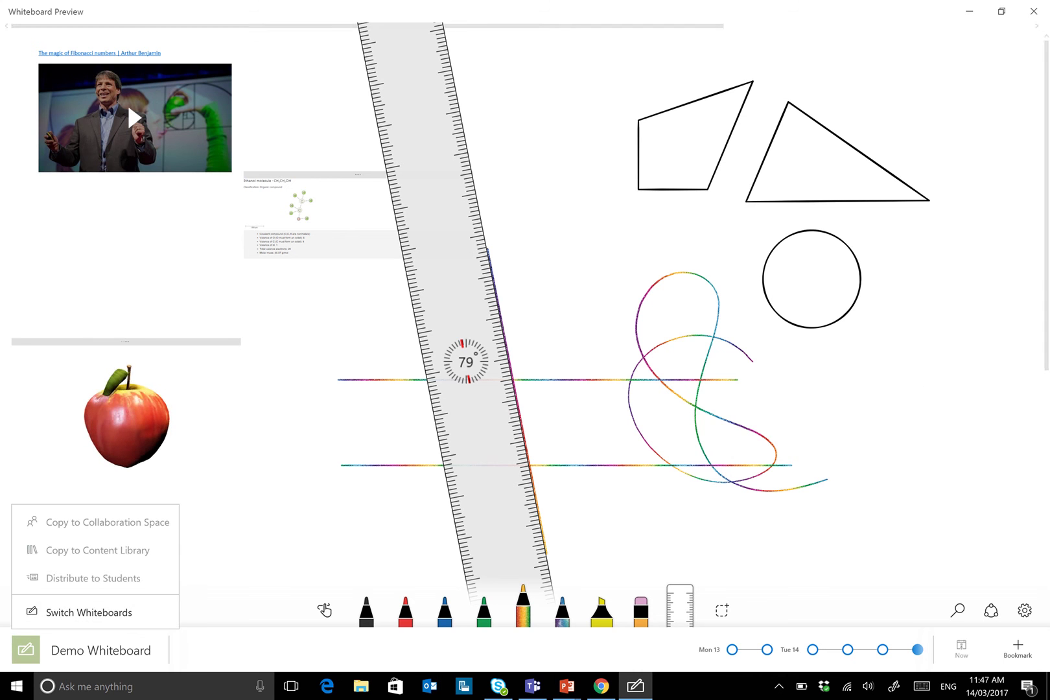
{"action": "left_click", "coordinate": [89, 611]}
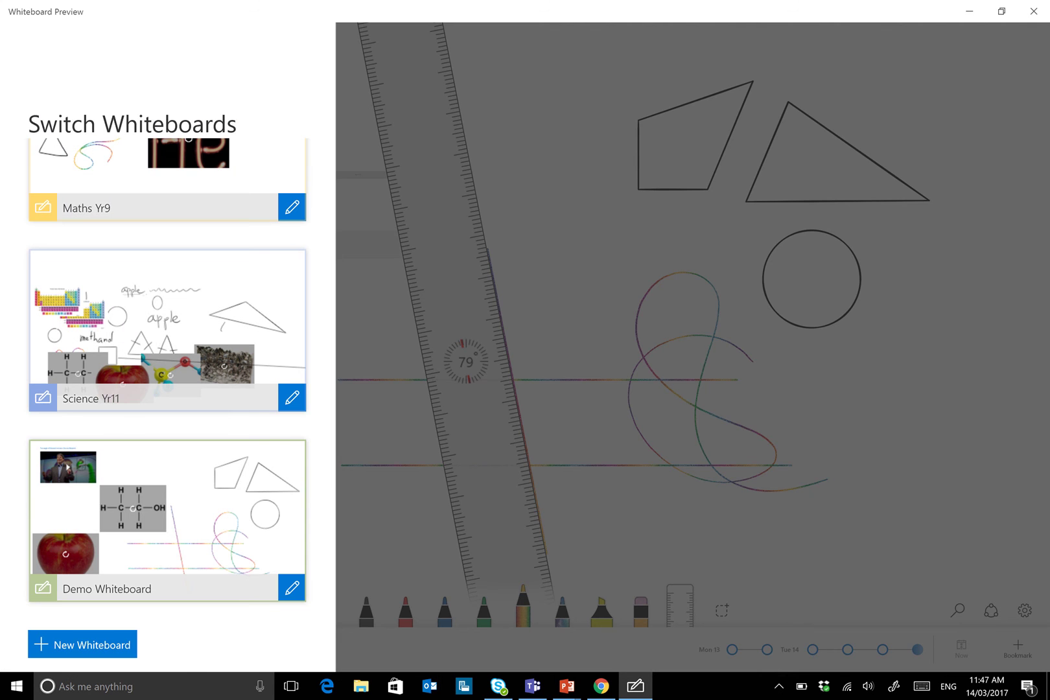
{"action": "left_click", "coordinate": [167, 324]}
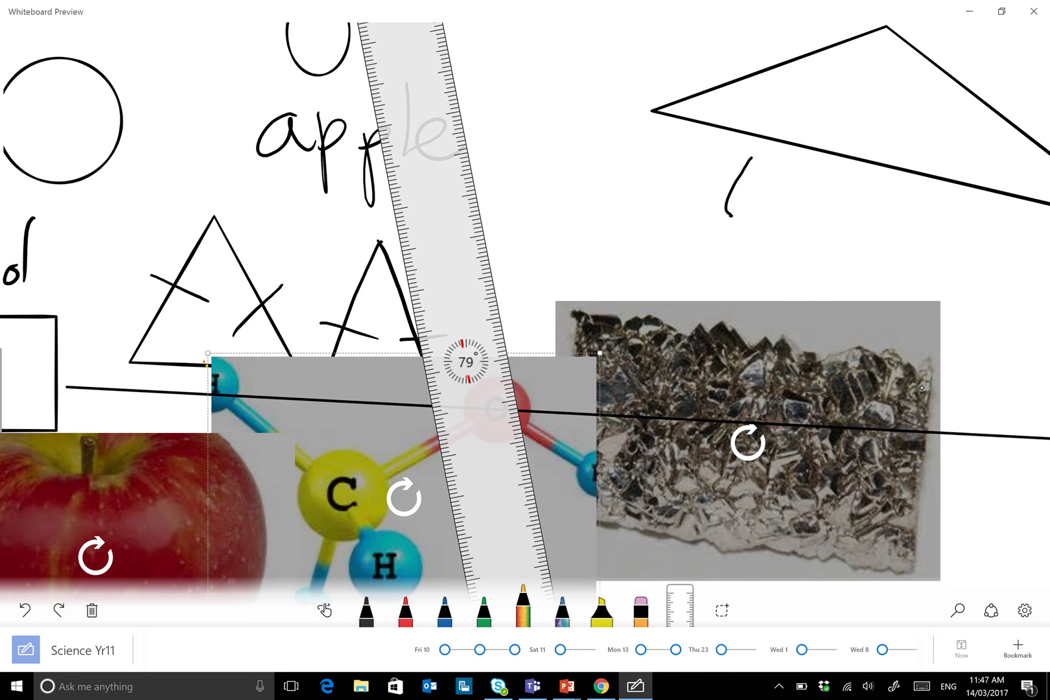
Examine the whiteboard's earlier versions from Wed 1, Thu 23 and Mon 13 in its history timeline.
{"action": "left_click", "coordinate": [802, 649]}
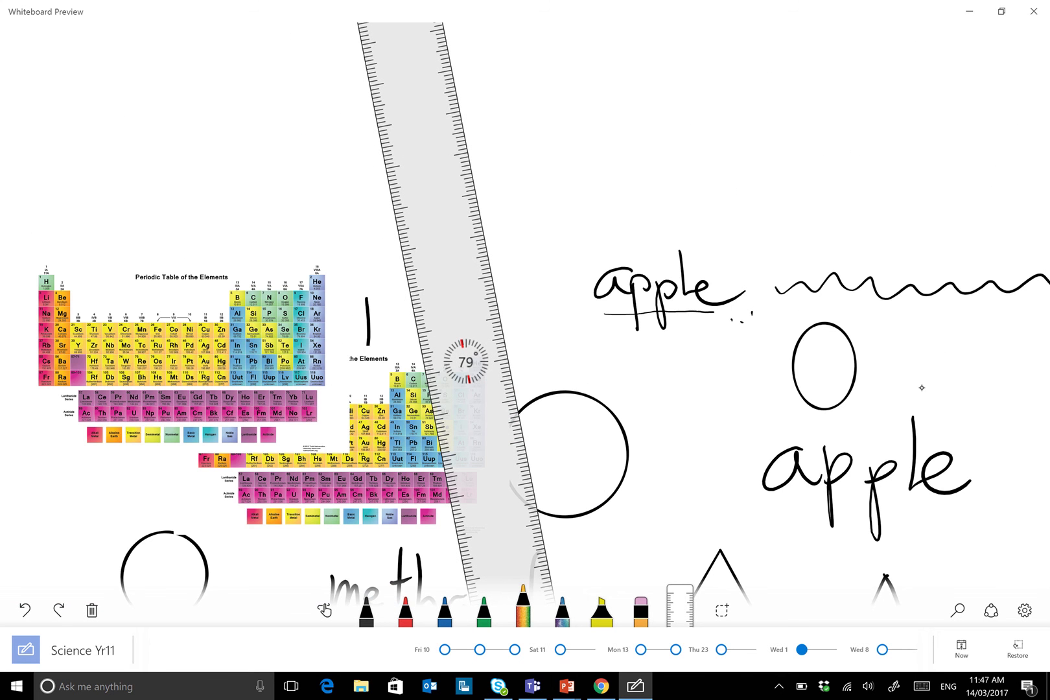
{"action": "left_click", "coordinate": [722, 649]}
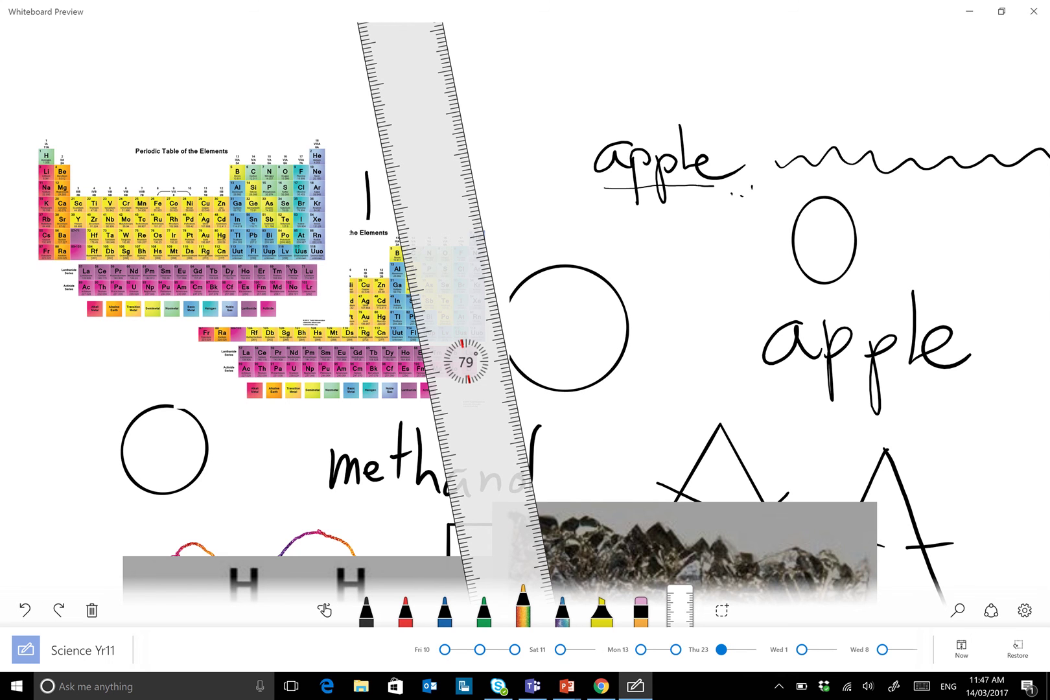
{"action": "left_click", "coordinate": [676, 649]}
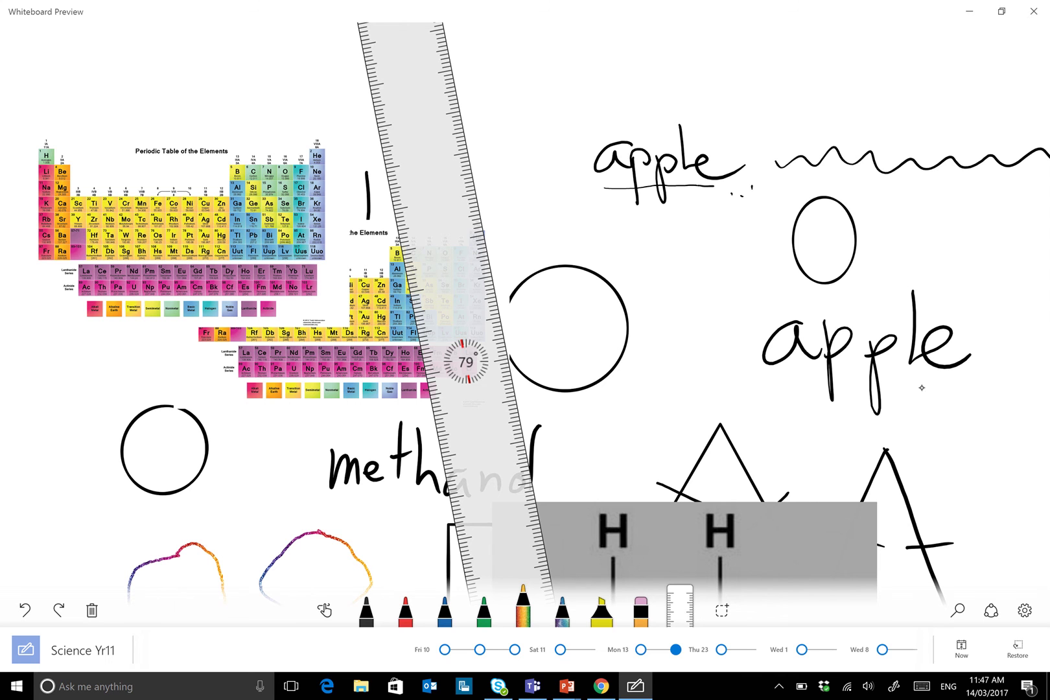
{"action": "left_click", "coordinate": [640, 649]}
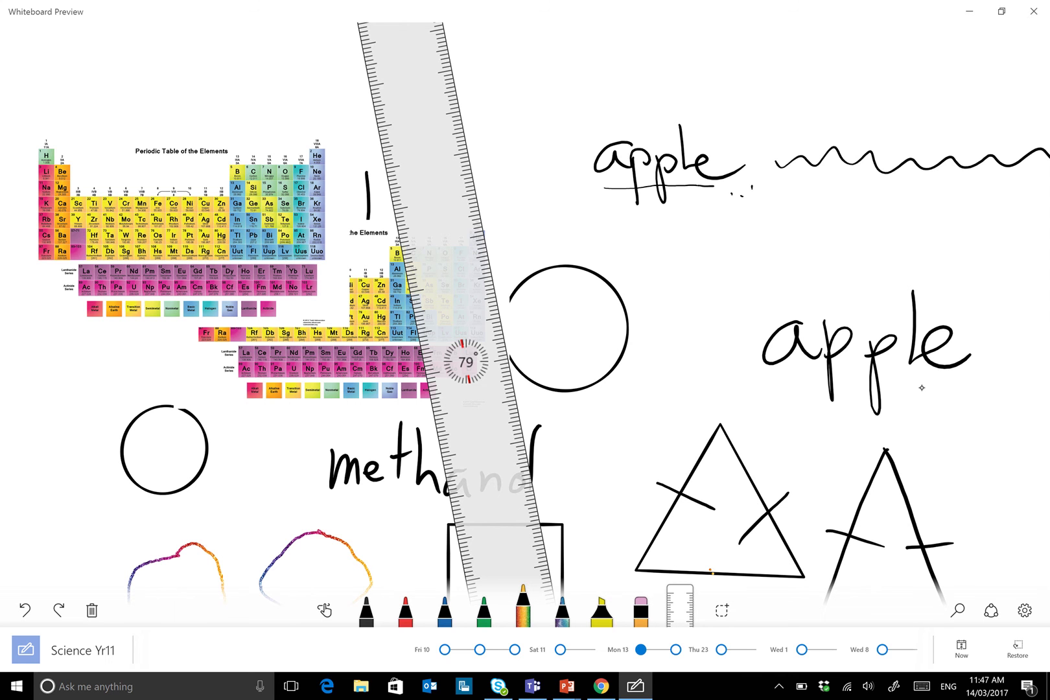
{"action": "left_click", "coordinate": [675, 649]}
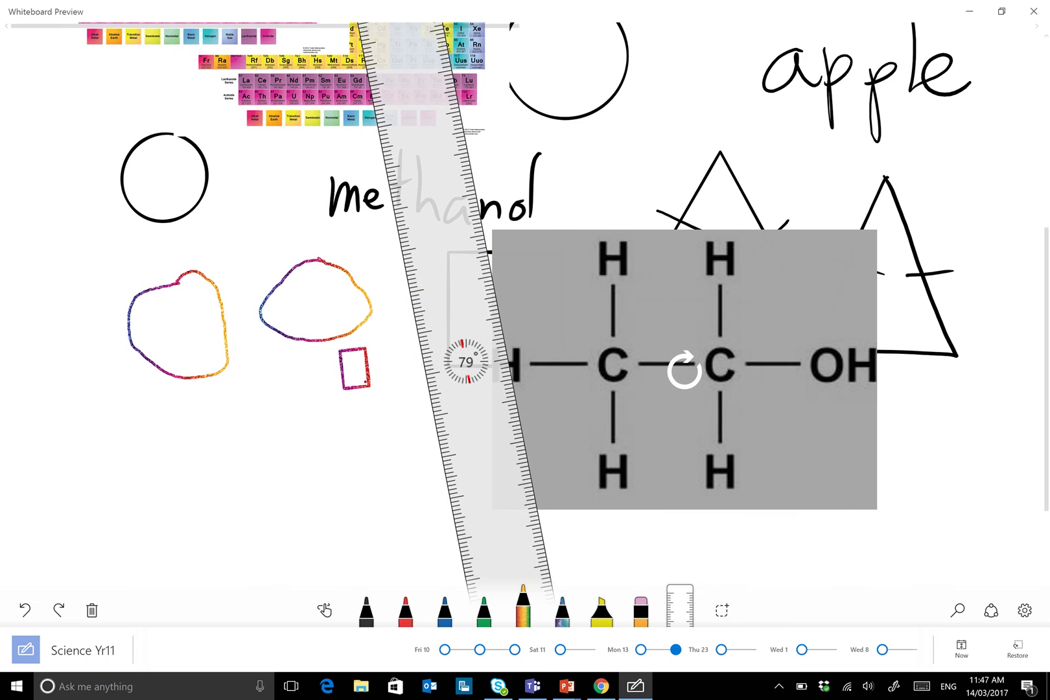